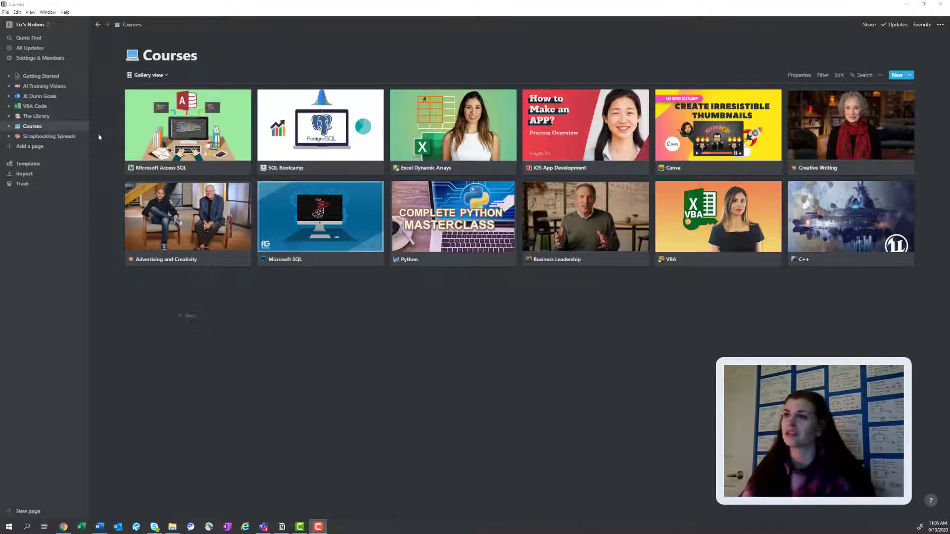
Step: Preview Courses as a status board, then switch back to the gallery view
click(155, 78)
click(155, 78)
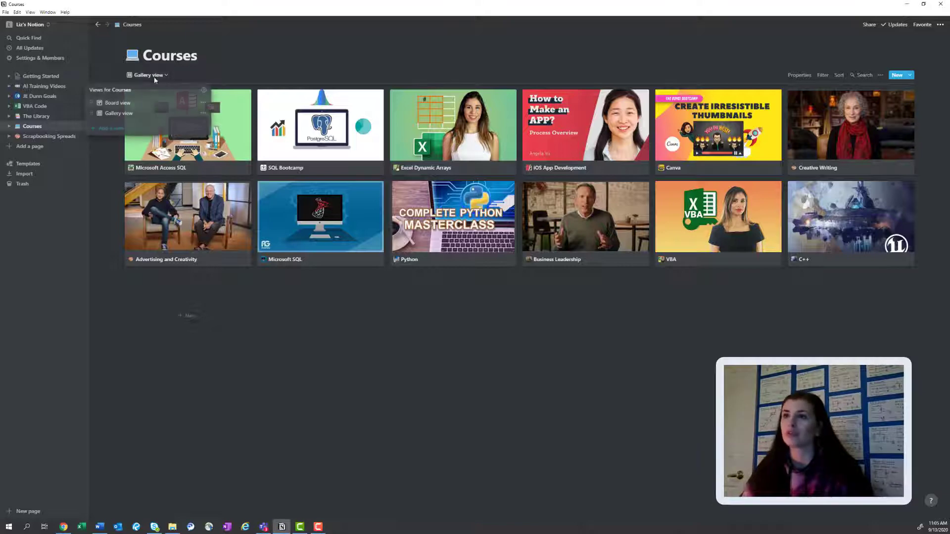
click(139, 103)
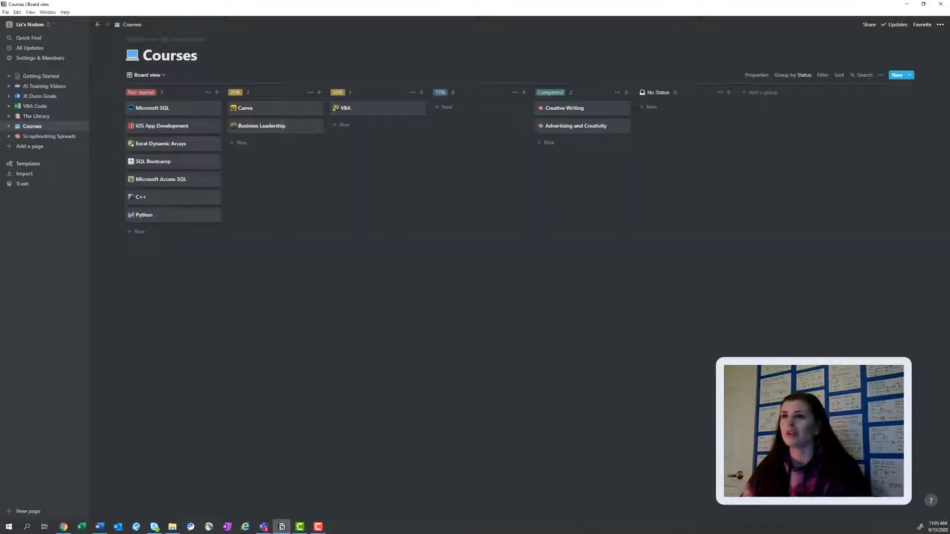
click(145, 76)
click(132, 114)
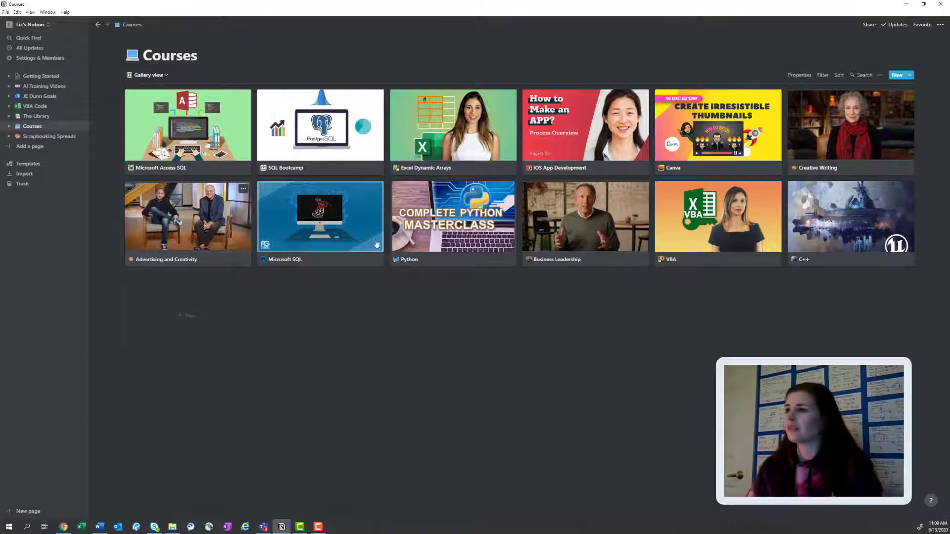
Step: Browse the Creative Writing course page, close it, and switch Courses to Board view
click(837, 142)
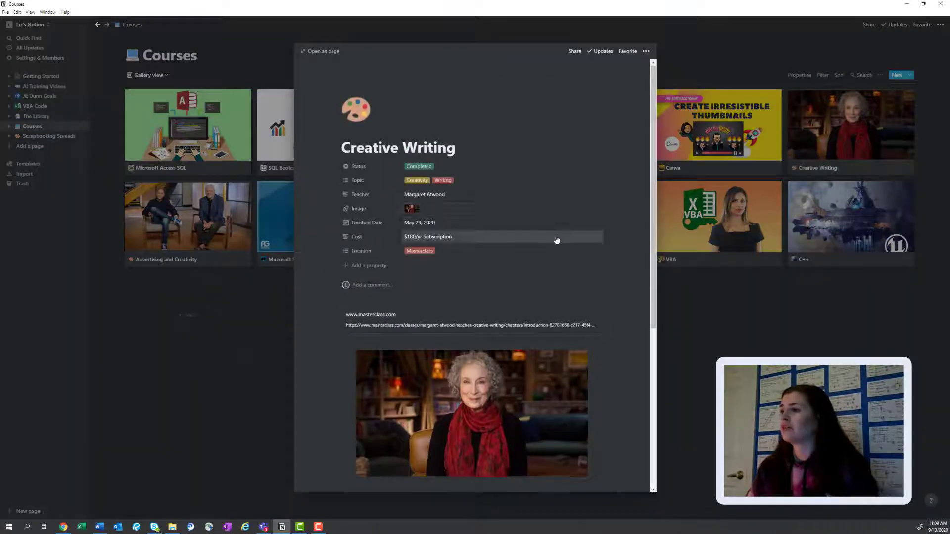
scroll(557, 239, down, 3)
scroll(494, 277, down, 1)
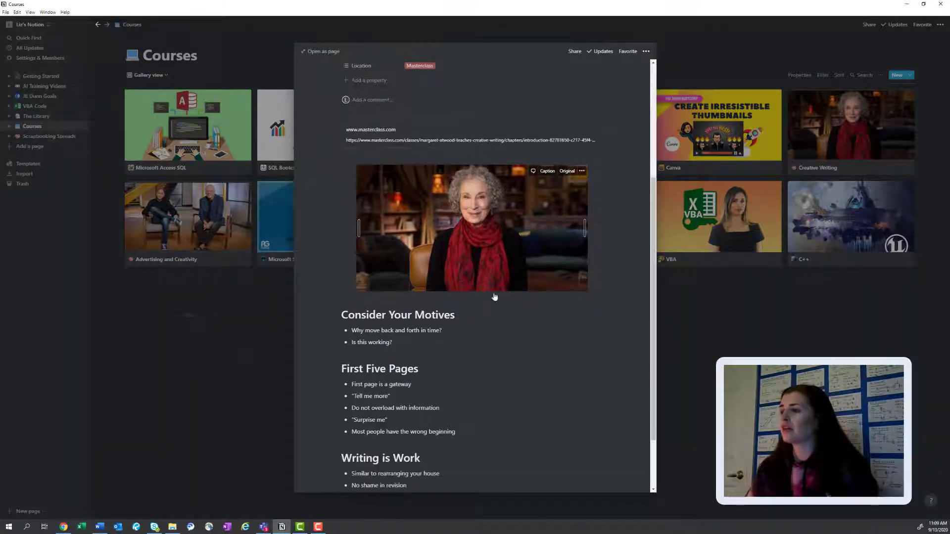
scroll(536, 329, up, 3)
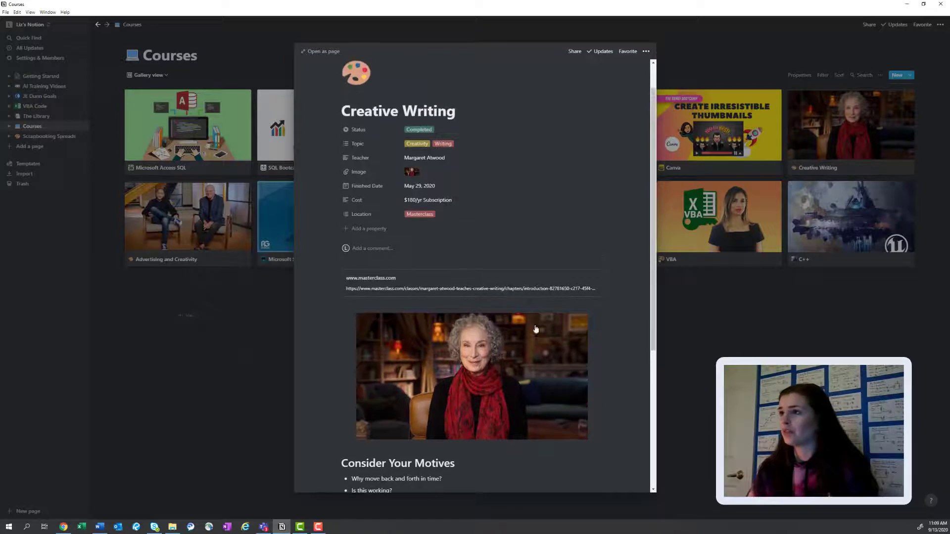
click(725, 314)
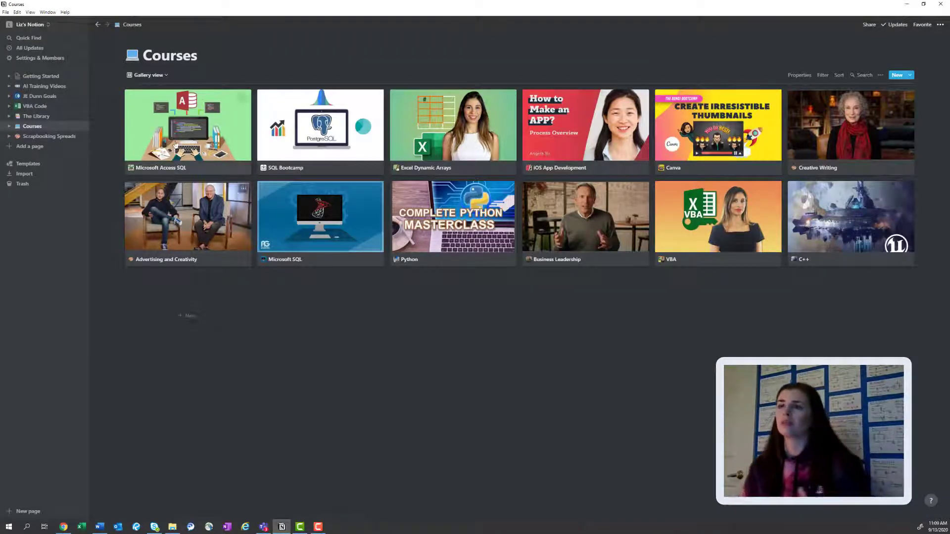
click(160, 78)
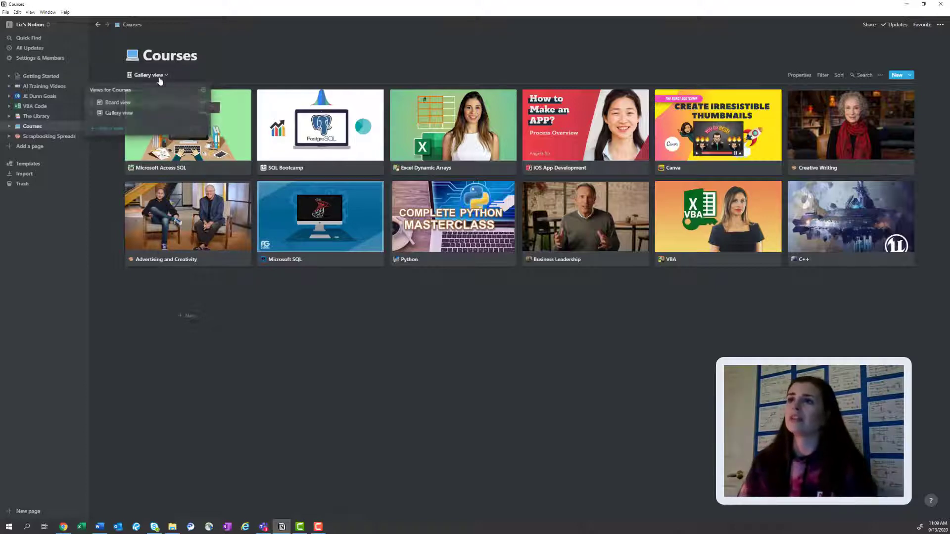
click(146, 104)
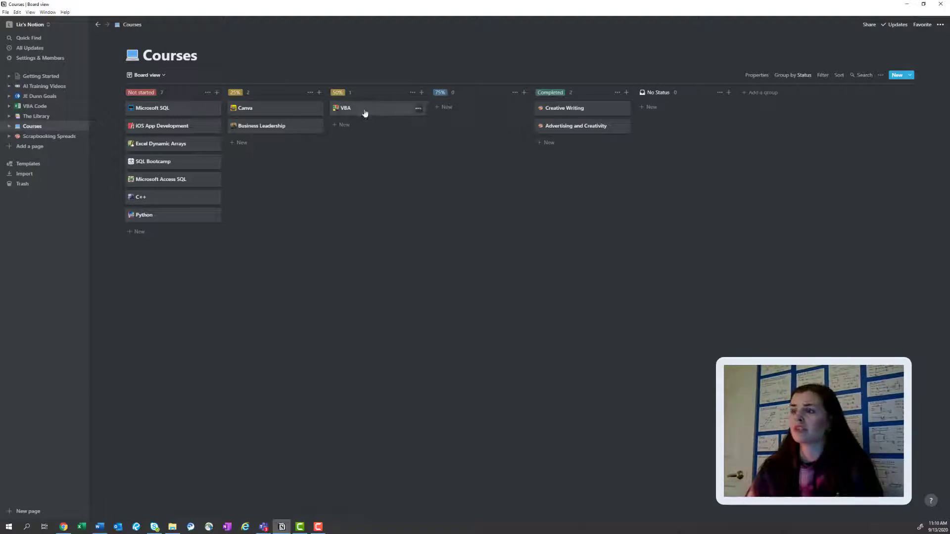
click(365, 111)
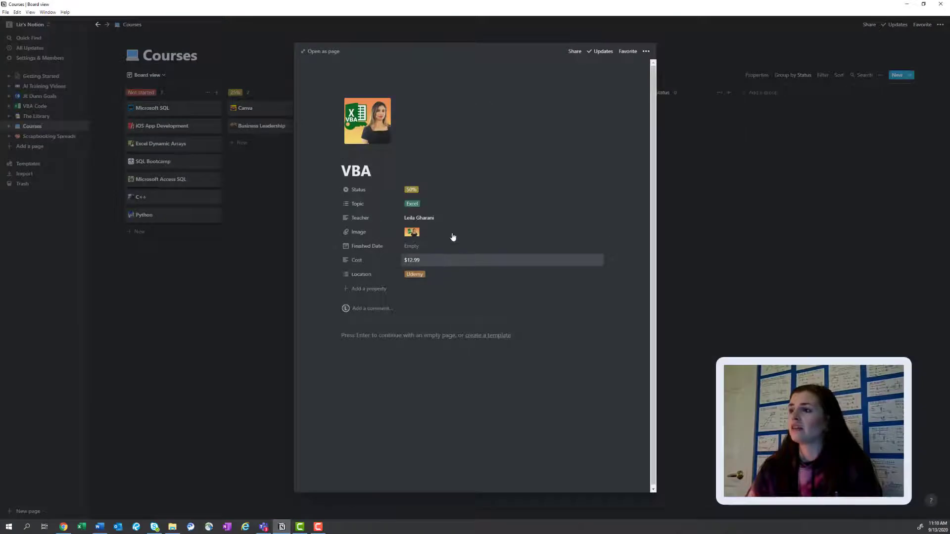
click(681, 297)
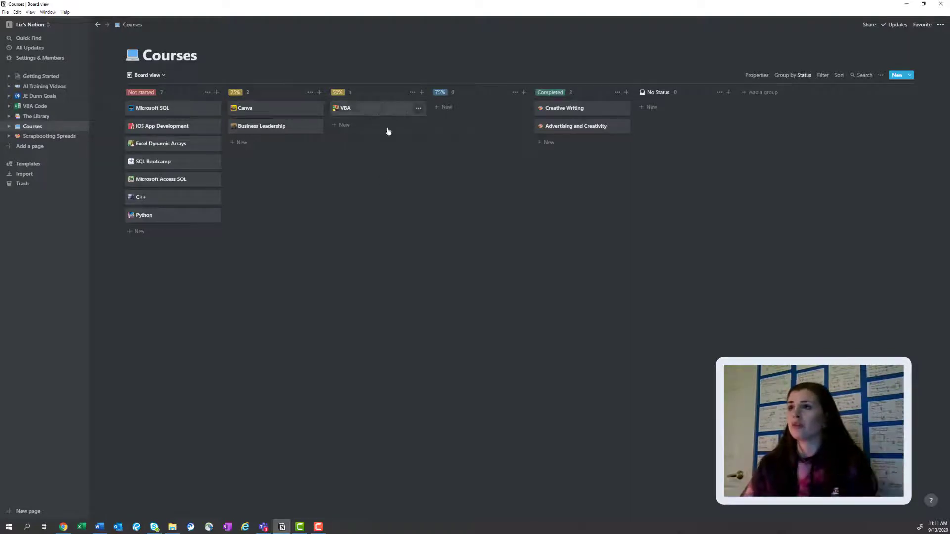
click(585, 114)
scroll(502, 307, down, 3)
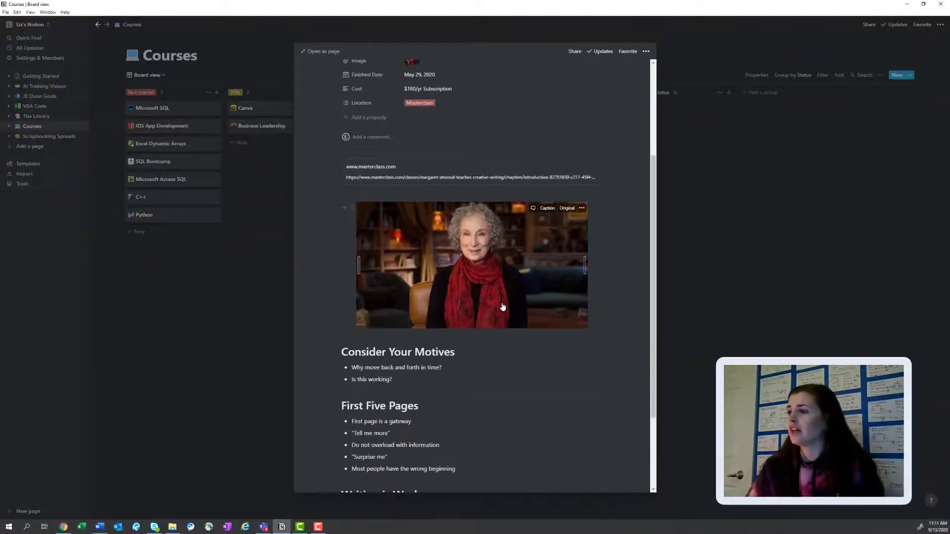
scroll(502, 306, down, 2)
scroll(502, 308, up, 6)
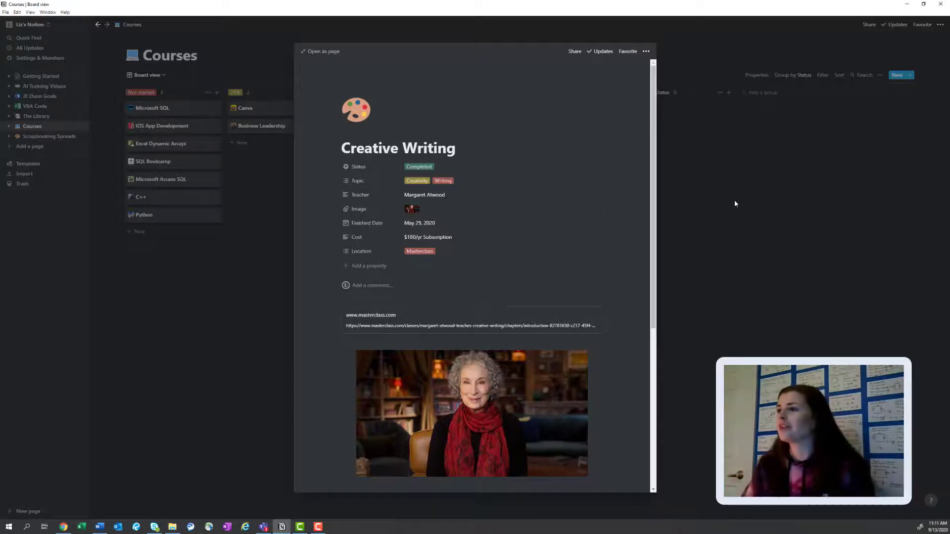
scroll(599, 307, down, 3)
scroll(597, 310, down, 3)
click(702, 251)
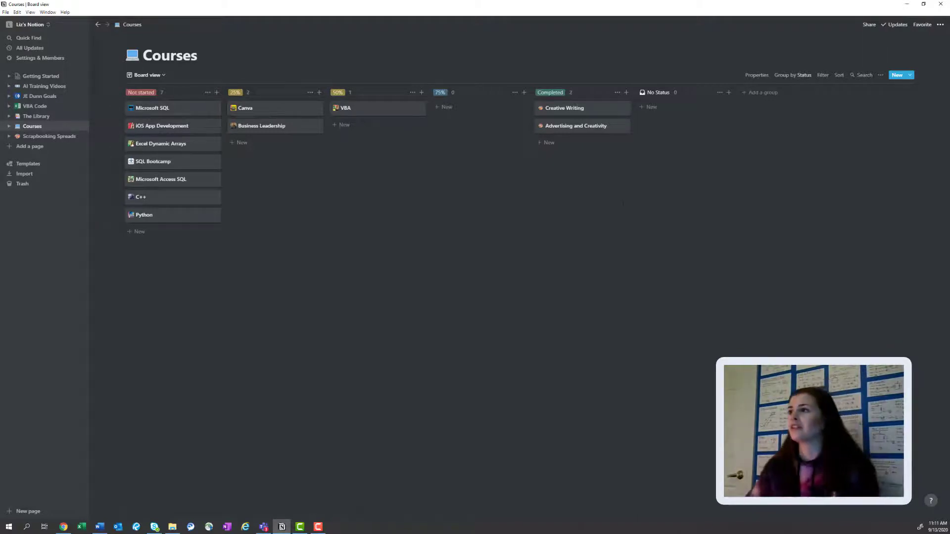
Step: Scroll through the Advertising and Creativity page, close it, and reopen Creative Writing
click(592, 129)
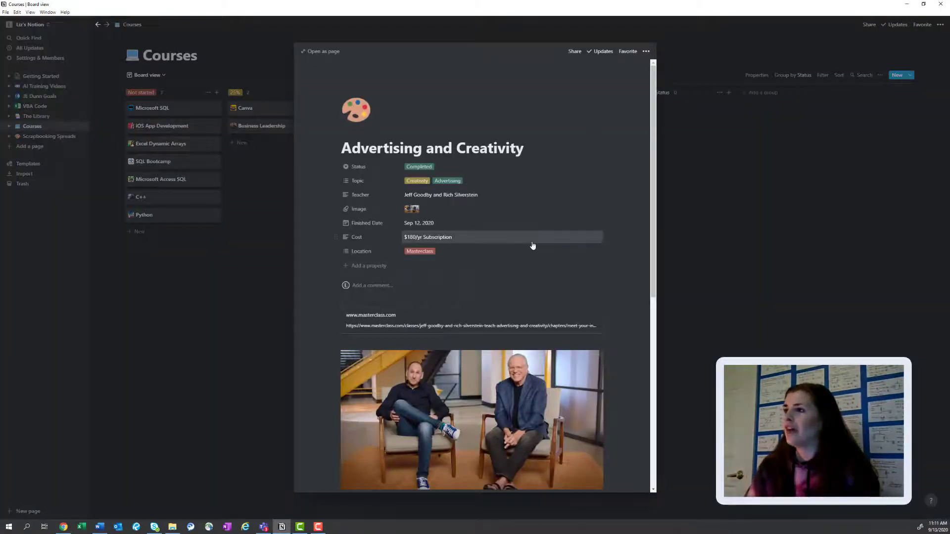
scroll(531, 247, down, 2)
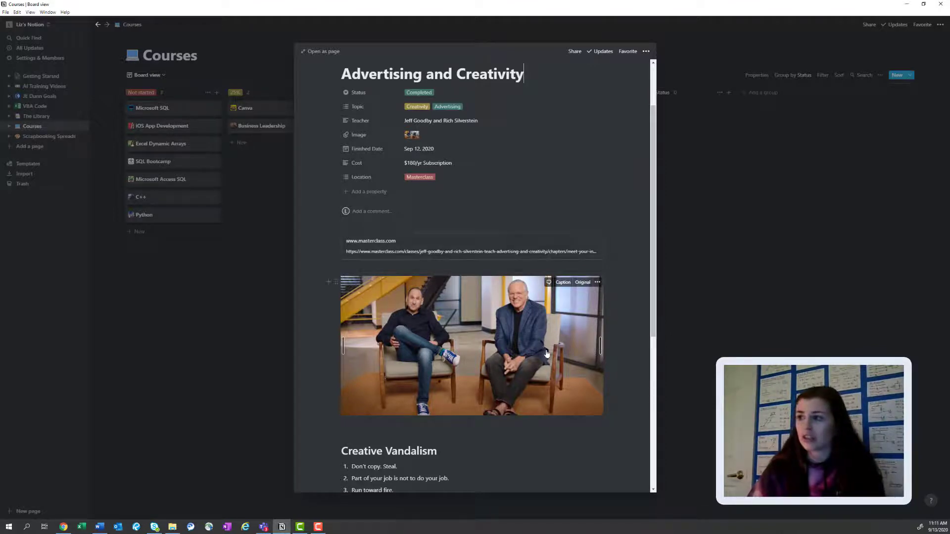
scroll(560, 357, down, 4)
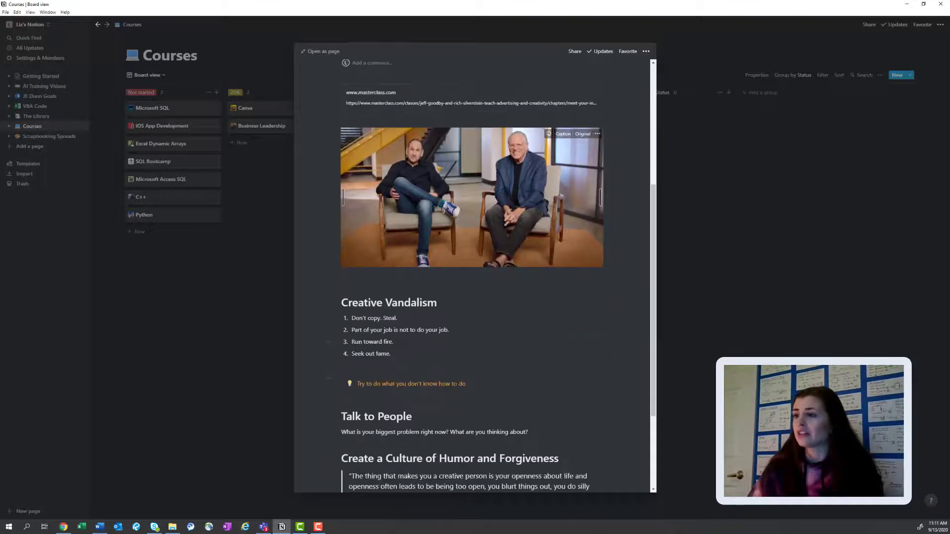
scroll(364, 270, down, 2)
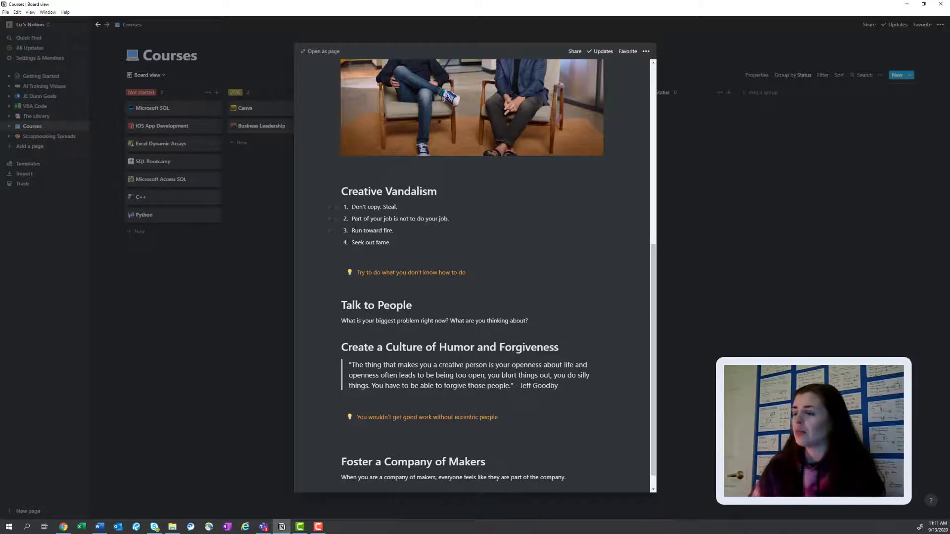
scroll(485, 310, down, 1)
scroll(558, 338, up, 6)
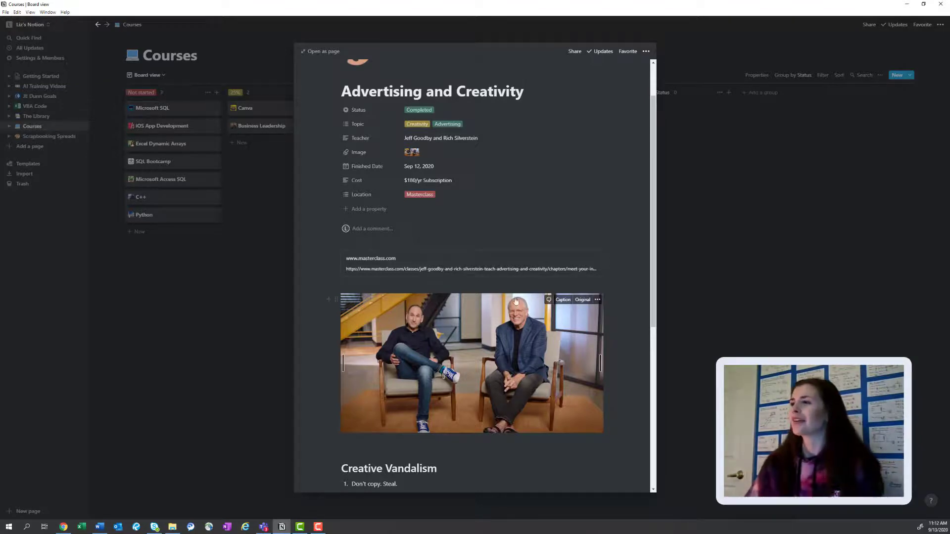
click(714, 297)
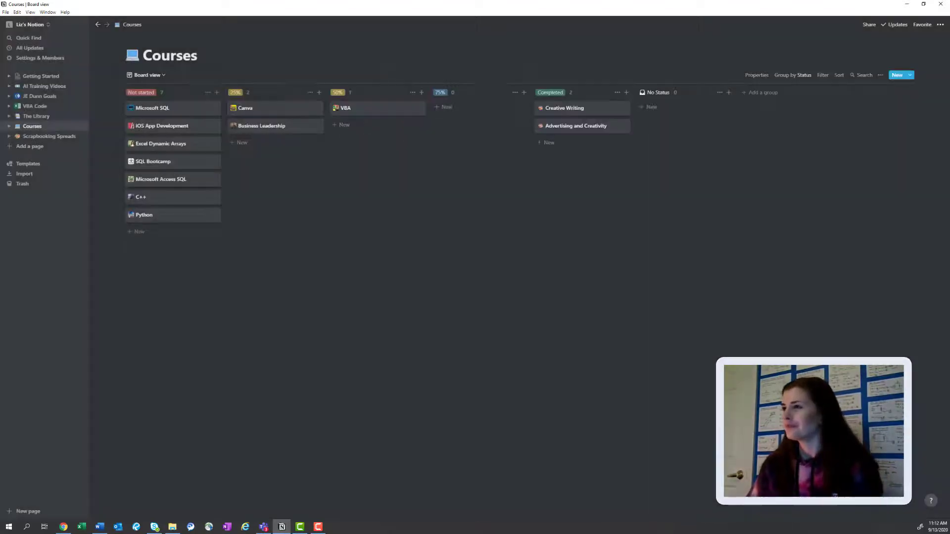
click(581, 109)
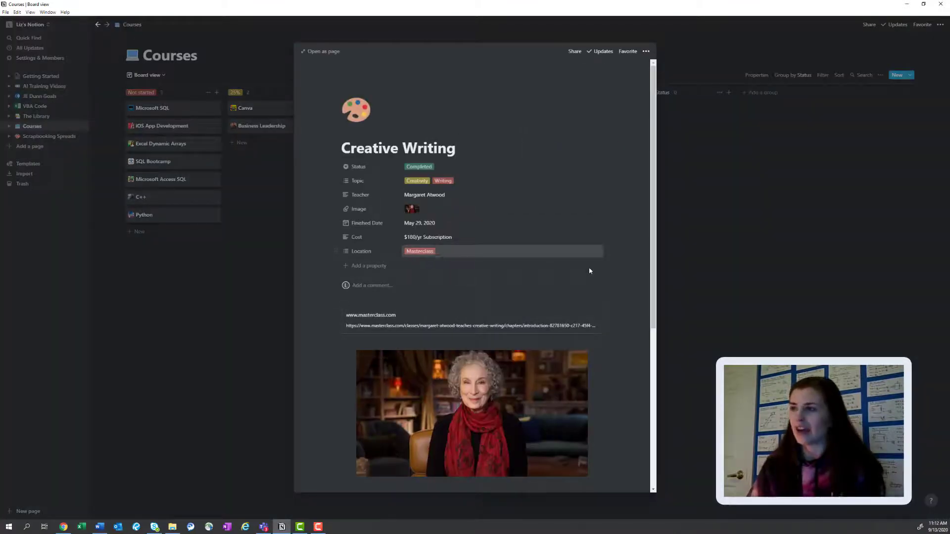
click(748, 223)
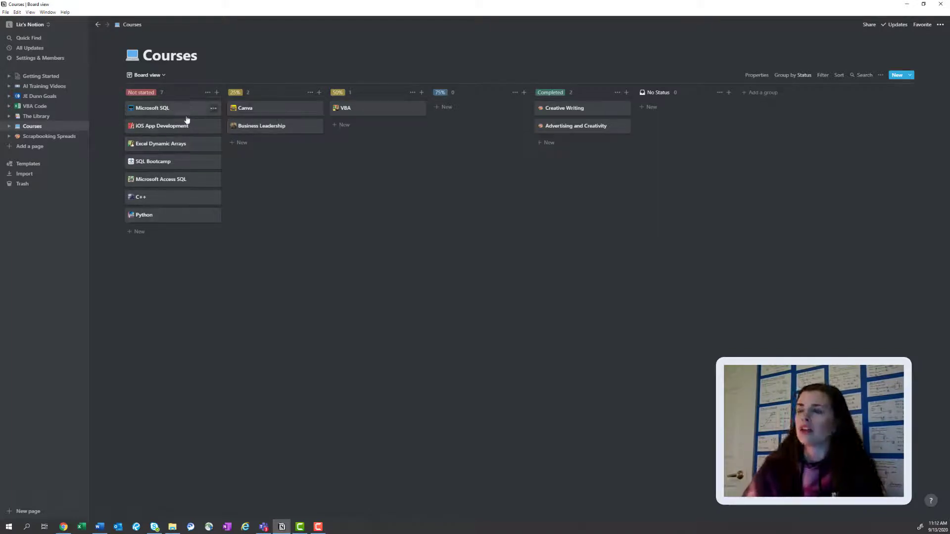
Step: Open the Business Leadership card from the 25% column as a side peek
click(274, 127)
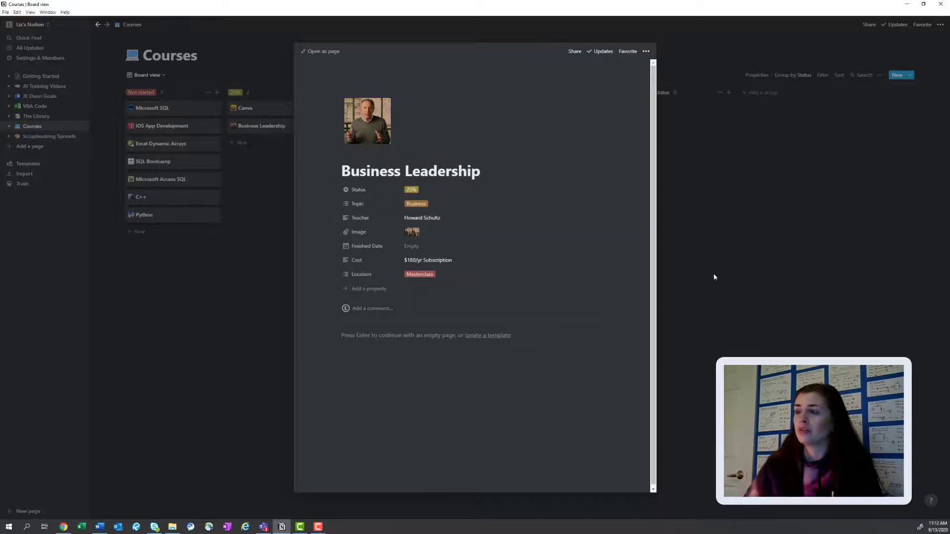
Step: Close Business Leadership, check the Canva course details, then close that preview too
click(728, 320)
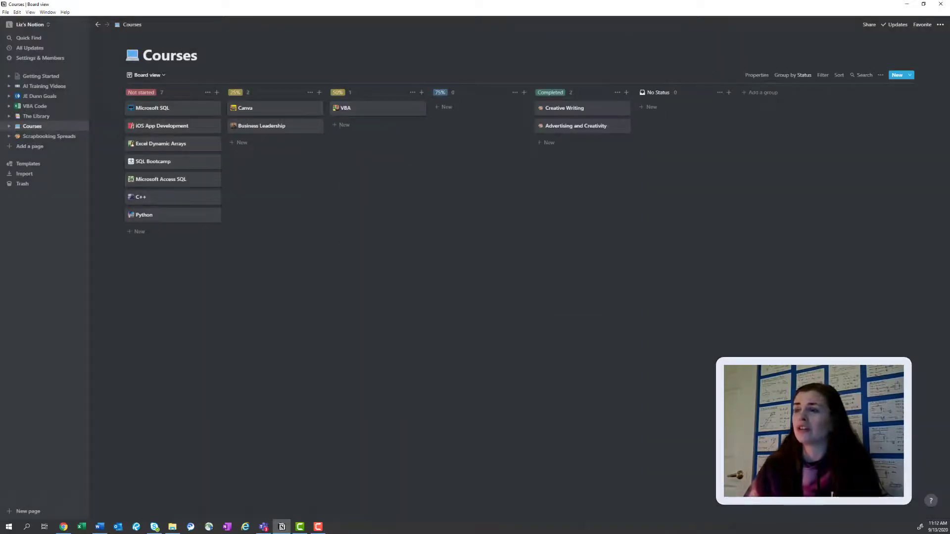
click(272, 111)
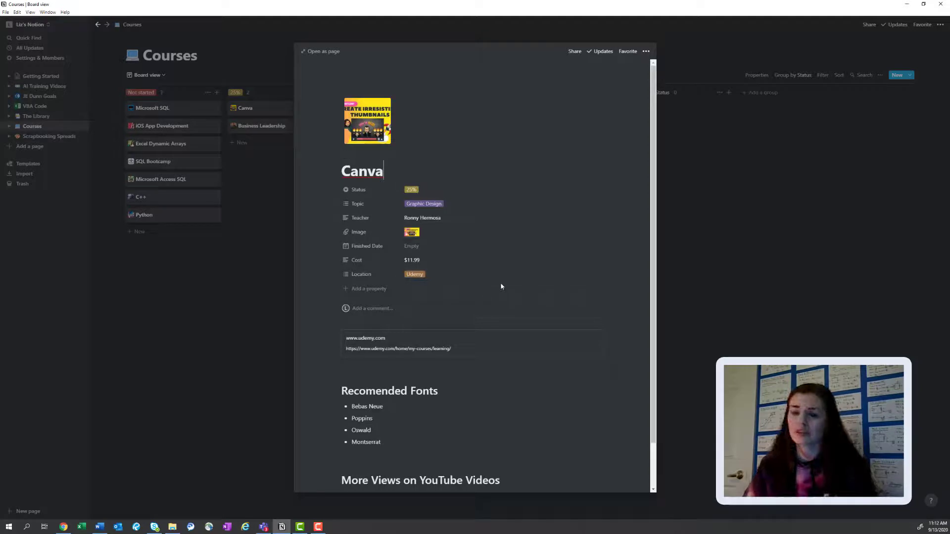
click(719, 240)
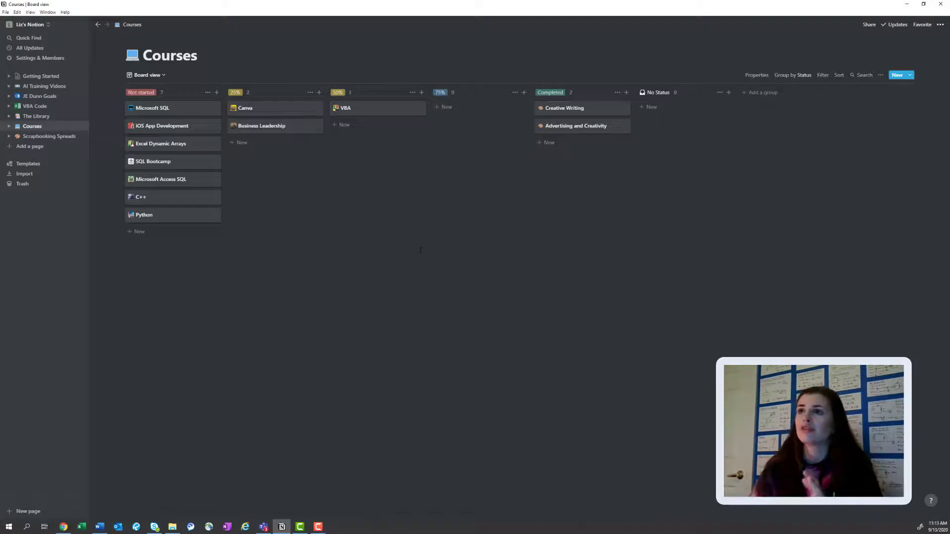
Step: Switch Courses to Gallery view, then back to the Board view grouped by status
click(146, 75)
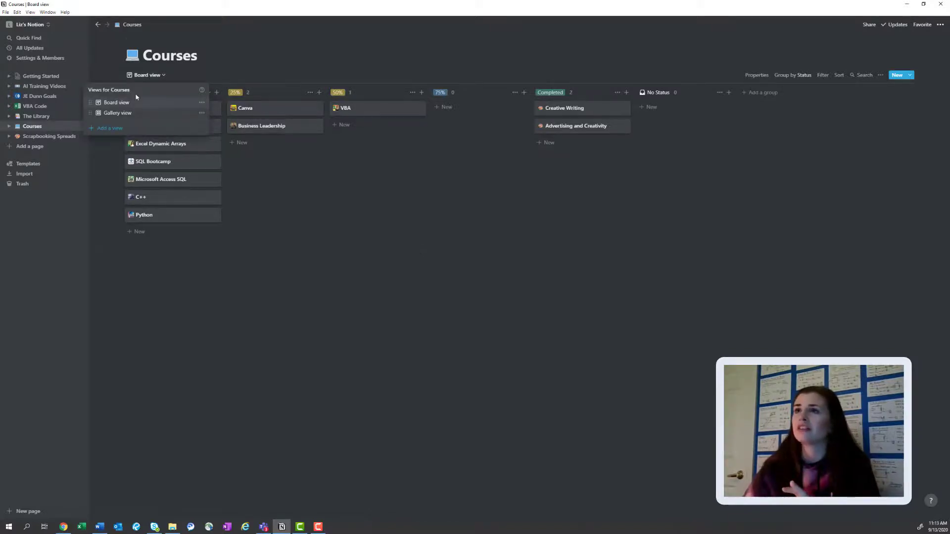
click(118, 113)
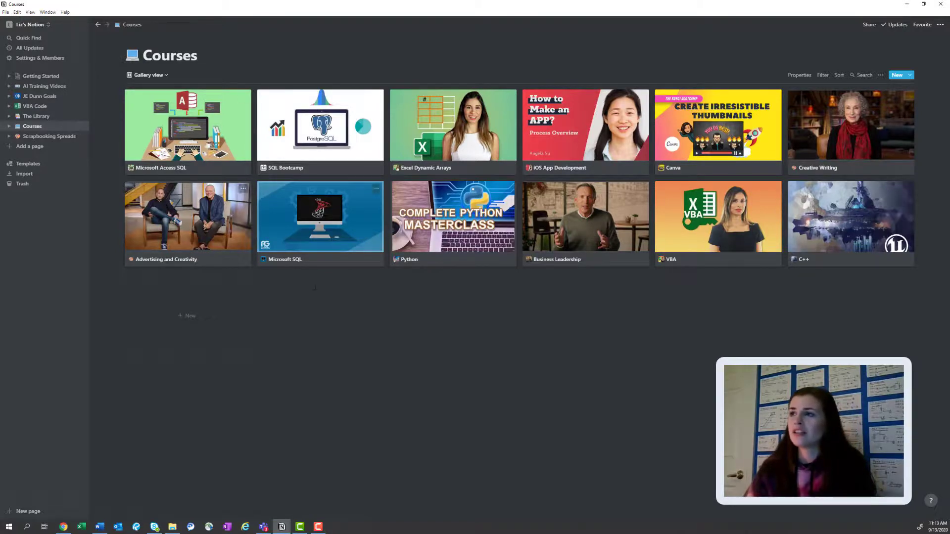
click(148, 75)
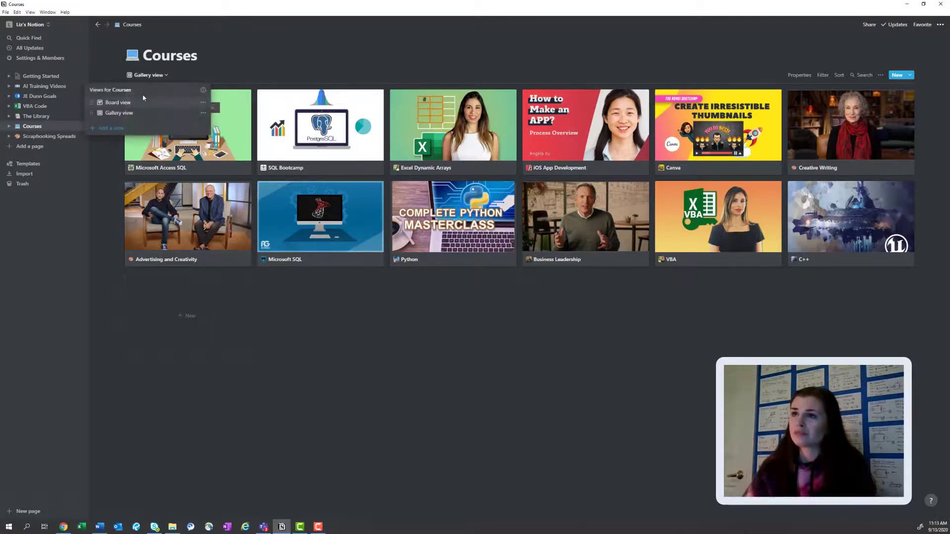
click(140, 103)
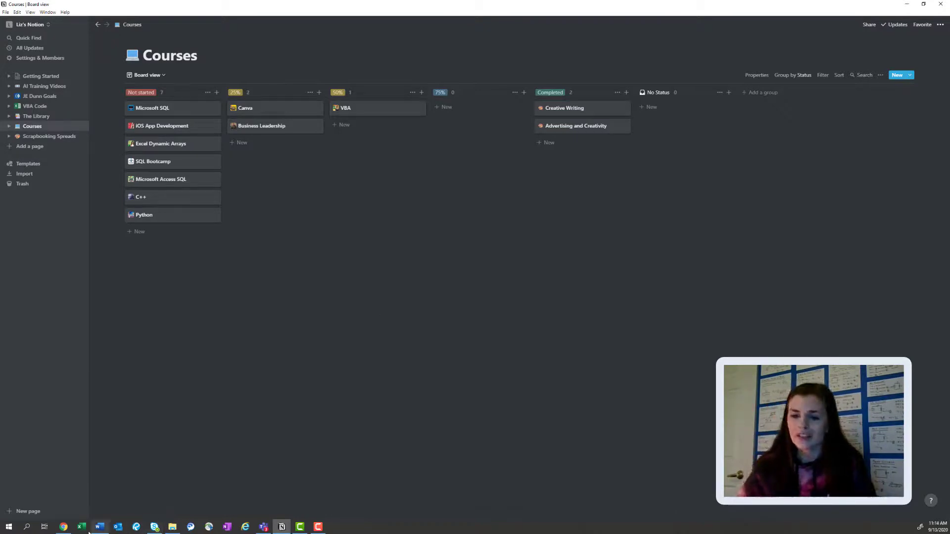
mouse_move(68, 530)
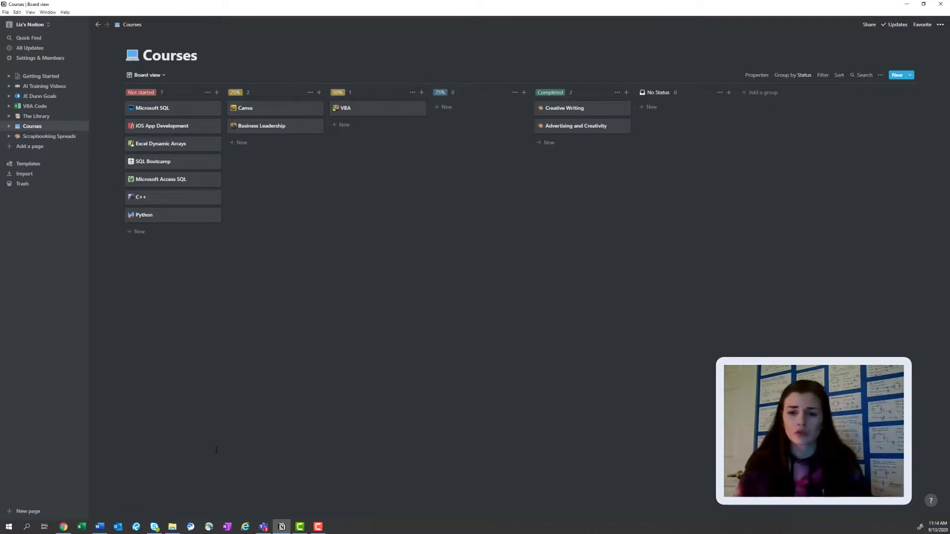
Step: Switch to Udemy's My learning page and scroll through the enrolled course cards
click(64, 527)
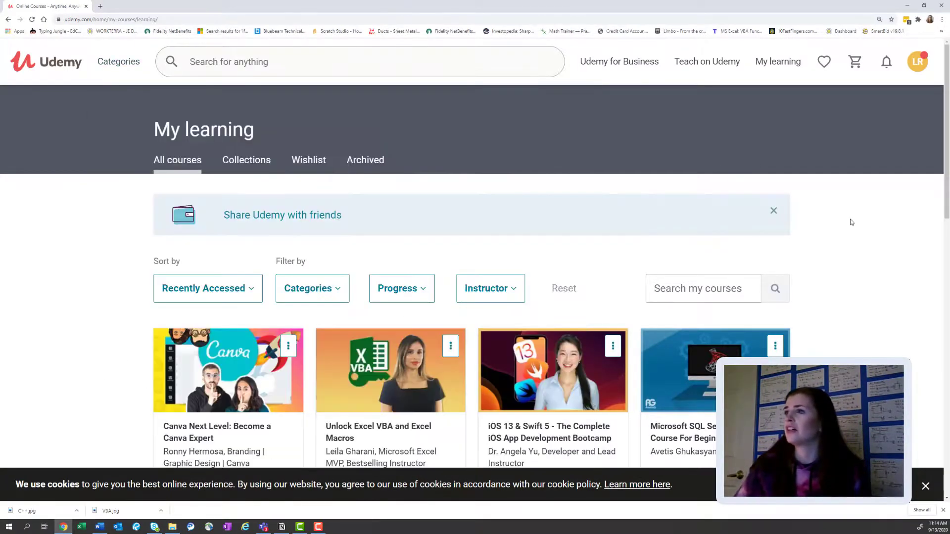
scroll(853, 222, down, 5)
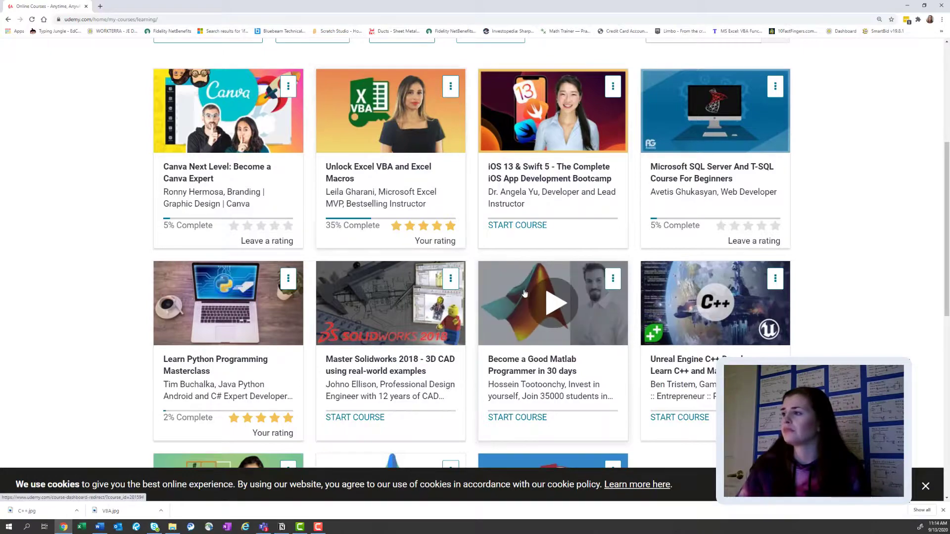
scroll(822, 298, down, 4)
scroll(823, 298, up, 8)
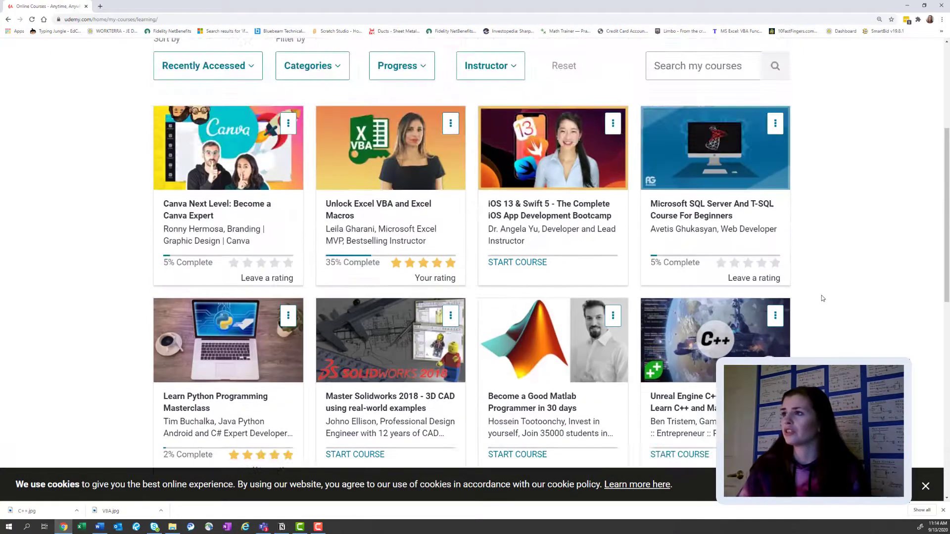
Step: Search 'mast' in a new tab and open the MasterClass Online Classes site
click(98, 8)
text(mast)
key(Return)
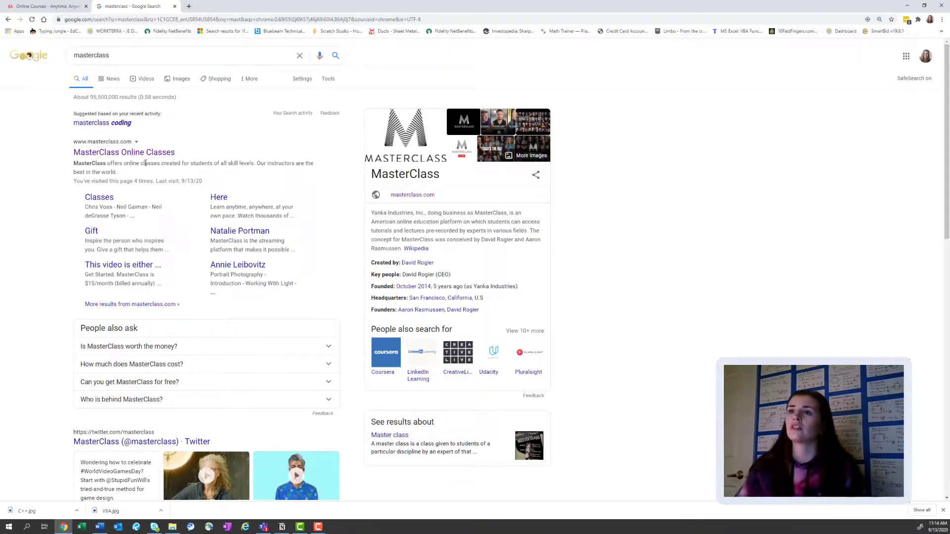
click(148, 153)
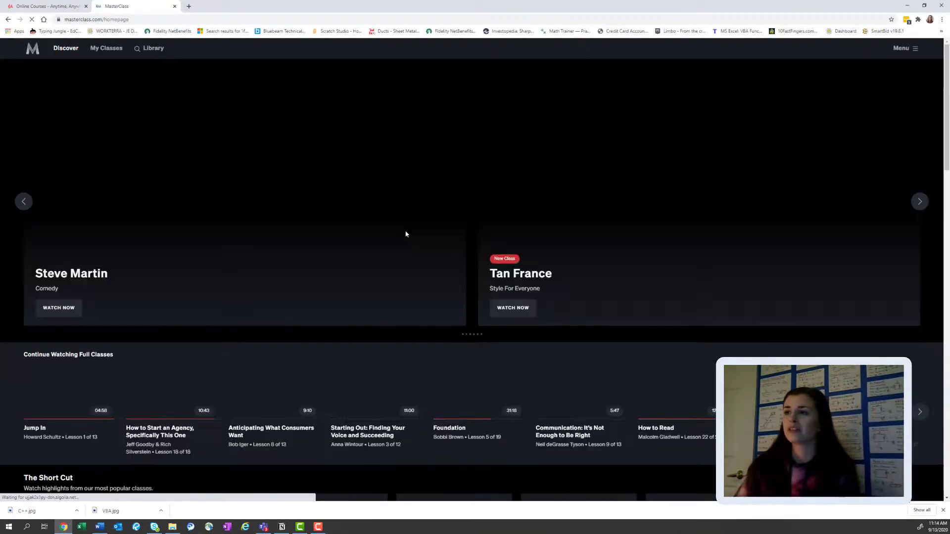
Step: Scroll through MasterClass's class listings, dismiss the downloads bar, and return to Notion
scroll(477, 268, down, 1)
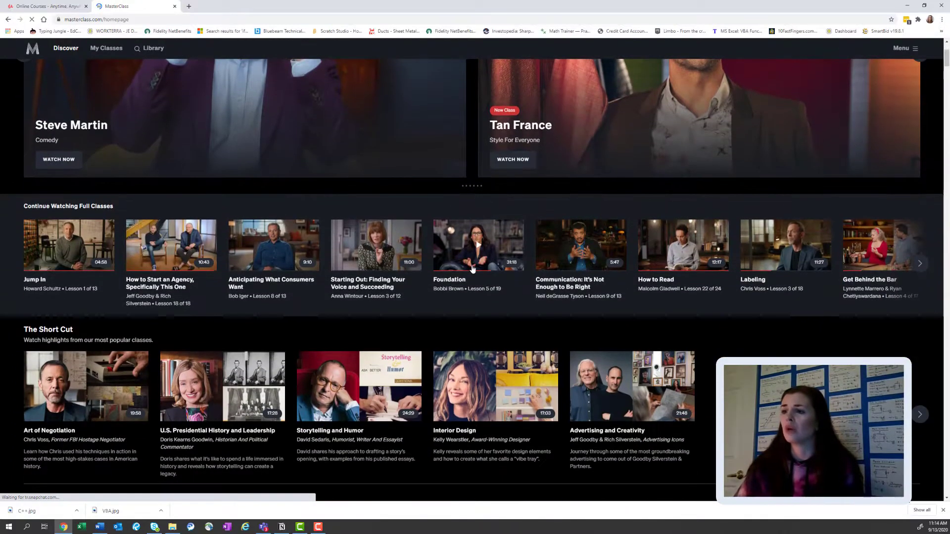
scroll(470, 312, down, 3)
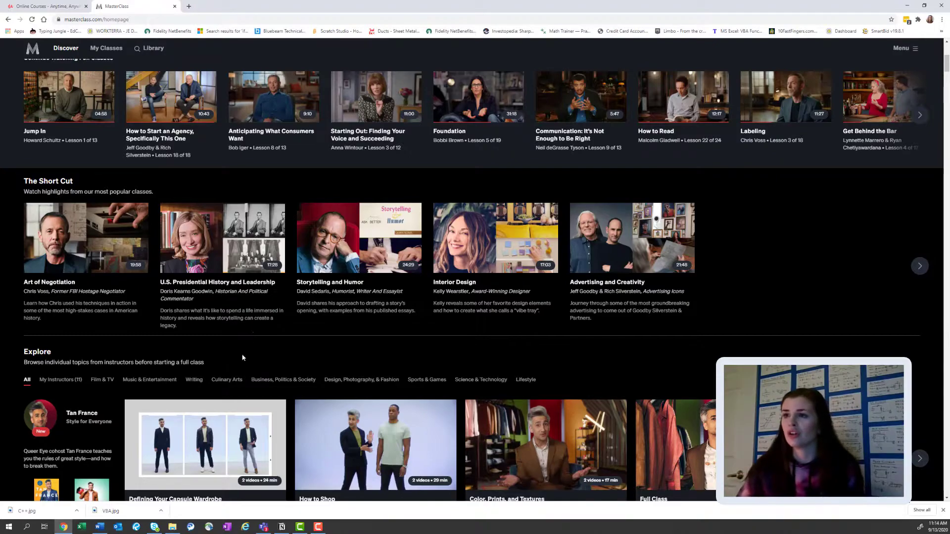
scroll(247, 371, down, 5)
scroll(247, 374, down, 8)
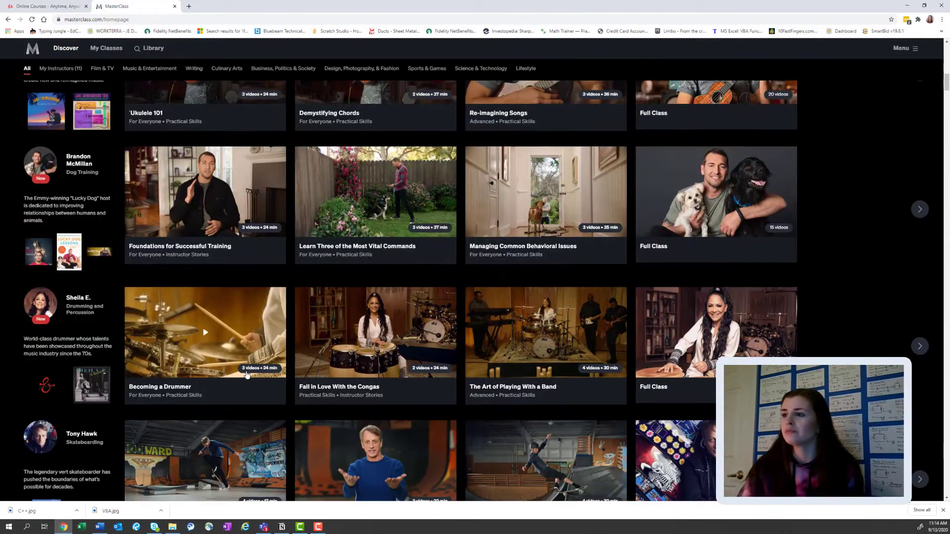
scroll(247, 376, down, 4)
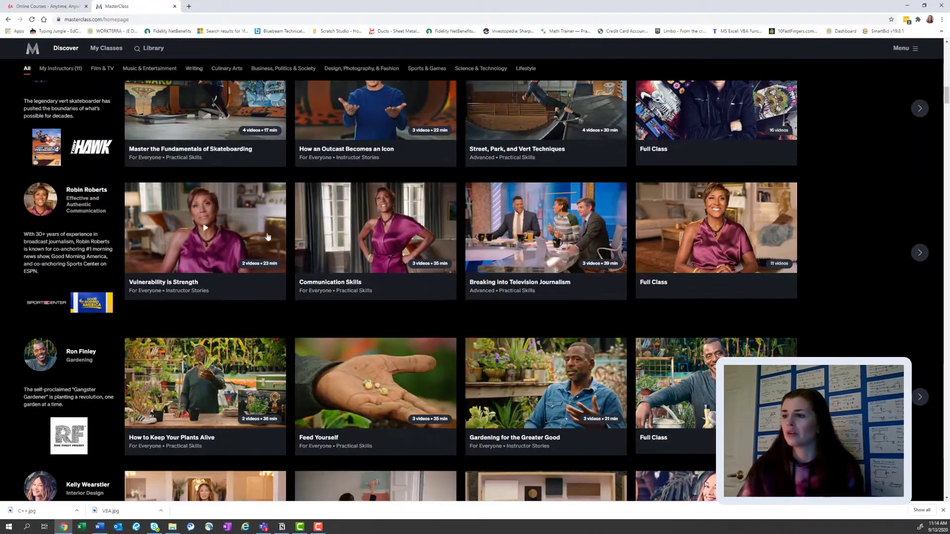
scroll(317, 366, down, 4)
scroll(328, 336, down, 2)
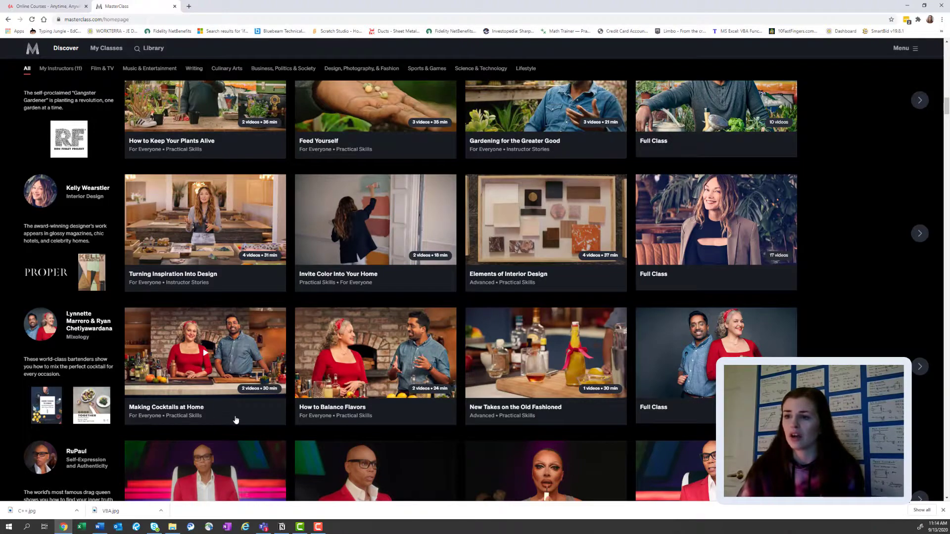
scroll(236, 420, down, 2)
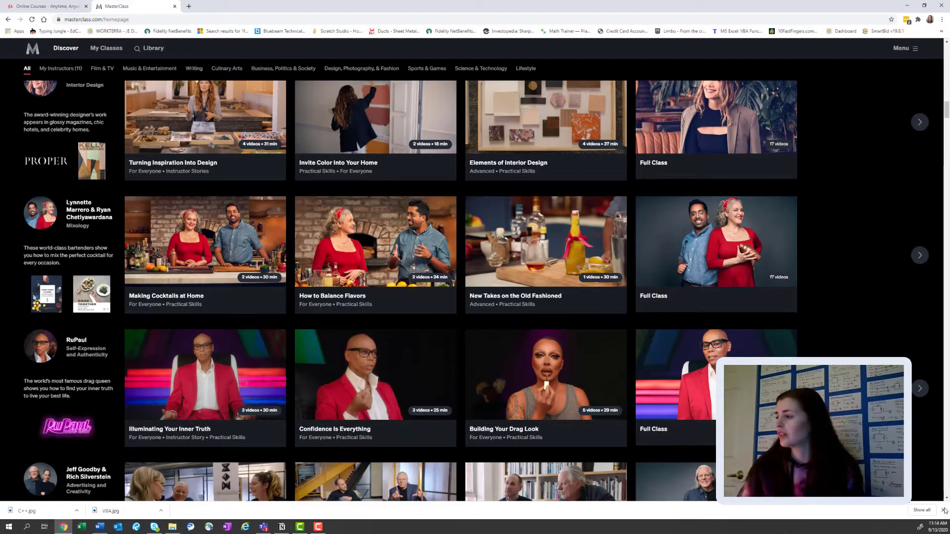
click(943, 510)
scroll(695, 362, down, 3)
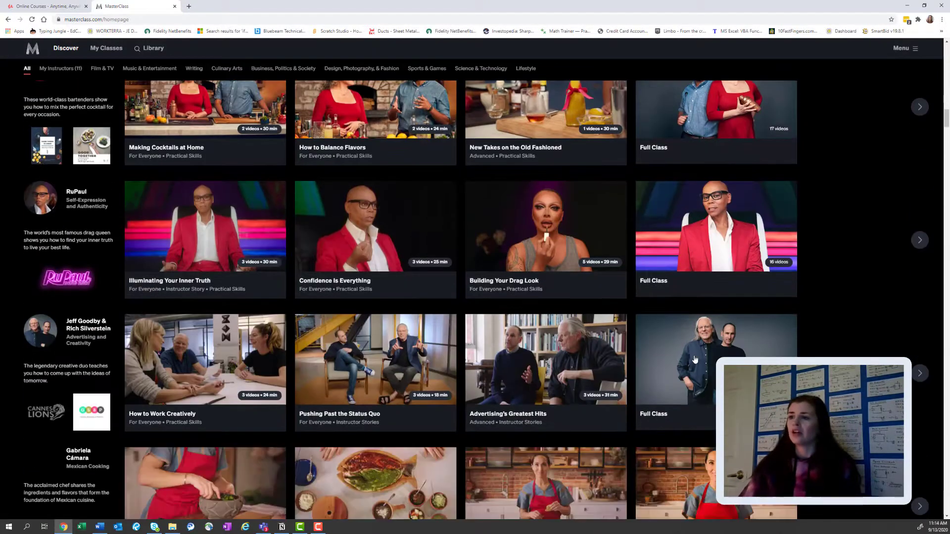
scroll(695, 359, down, 2)
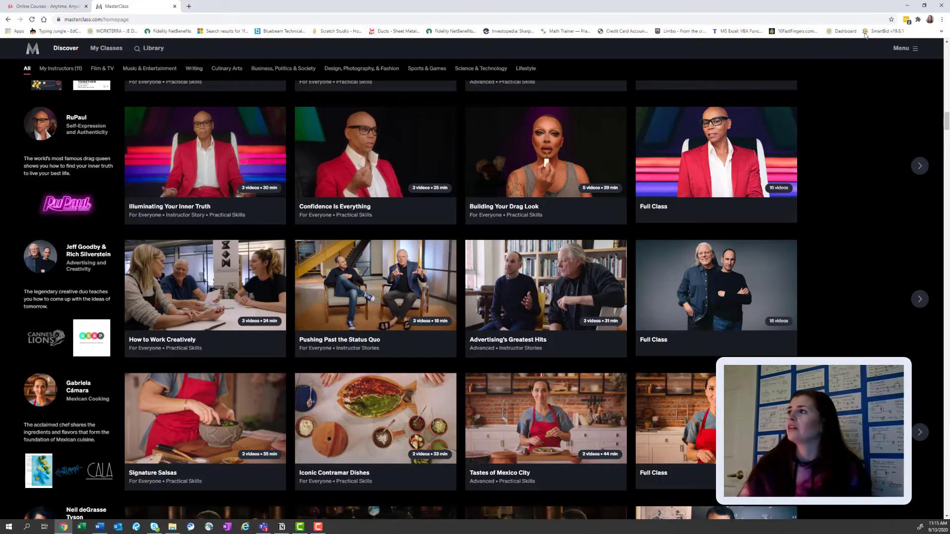
click(907, 6)
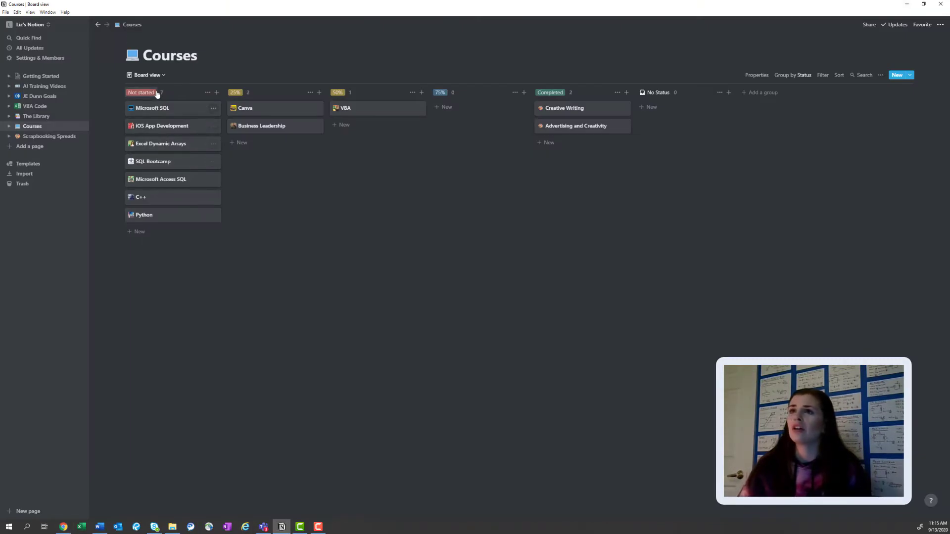
Step: Switch the Courses board to Gallery view with cover-image course cards
click(150, 75)
click(139, 115)
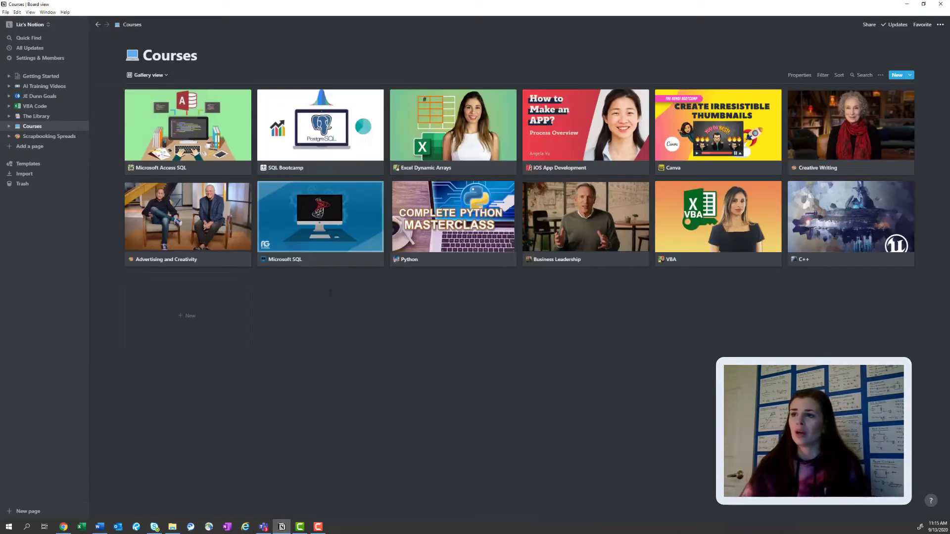